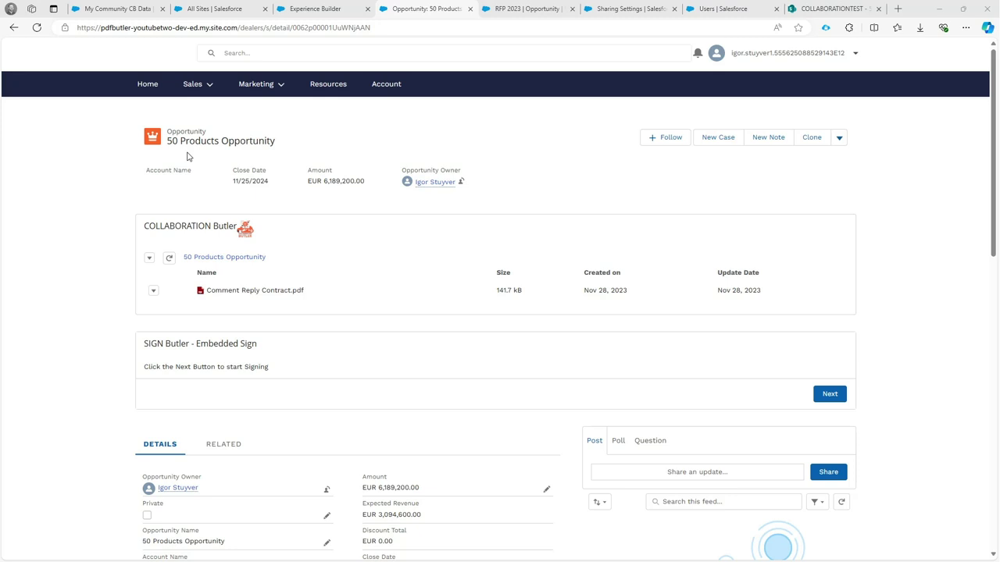
Review the permission sets assigned to the community user on the user's detail page.
left_click(716, 14)
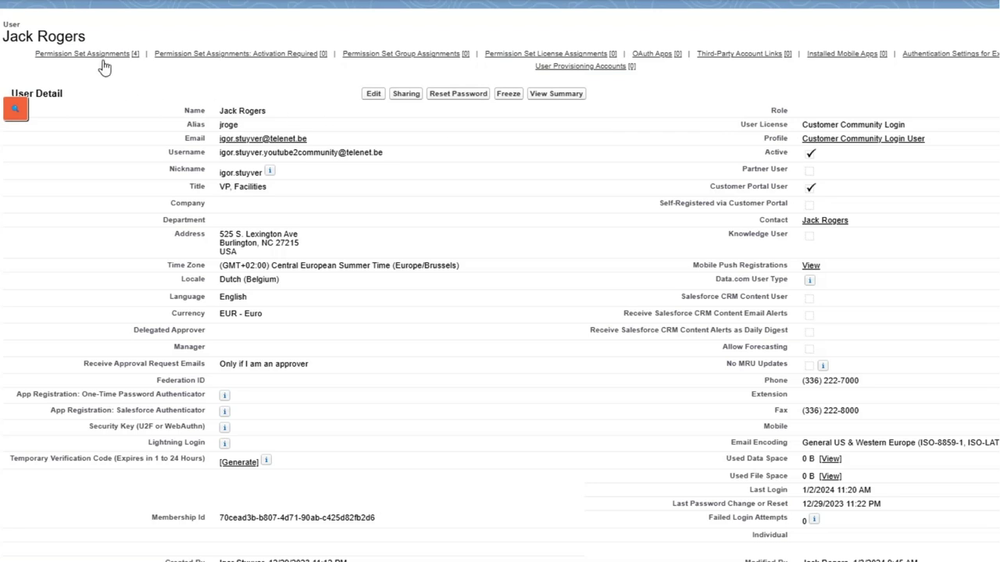
mouse_move(102, 64)
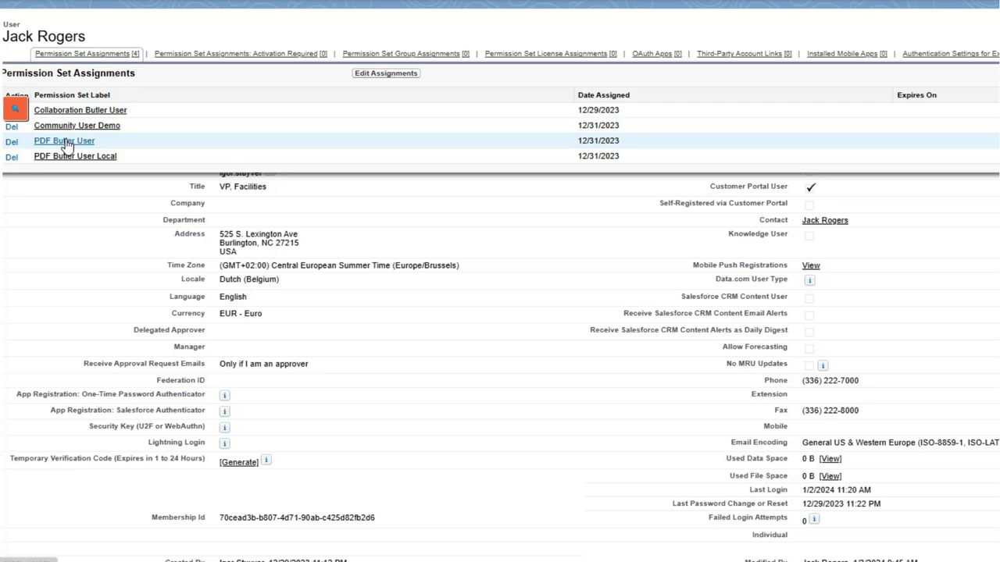
scroll(100, 212, "down", 10)
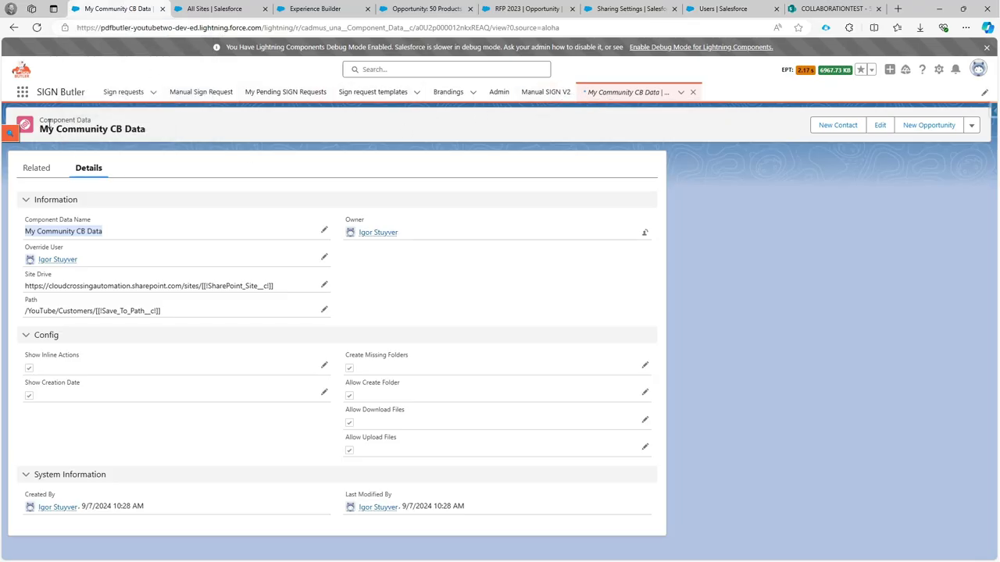
Open the My Community CB Data component data record for editing.
left_click_drag(40, 120, 85, 119)
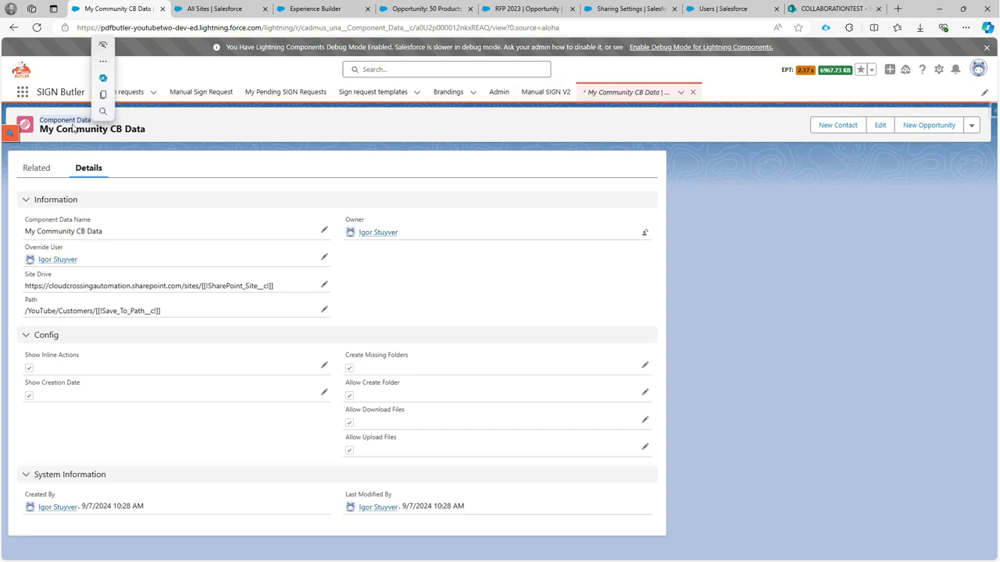
left_click(880, 126)
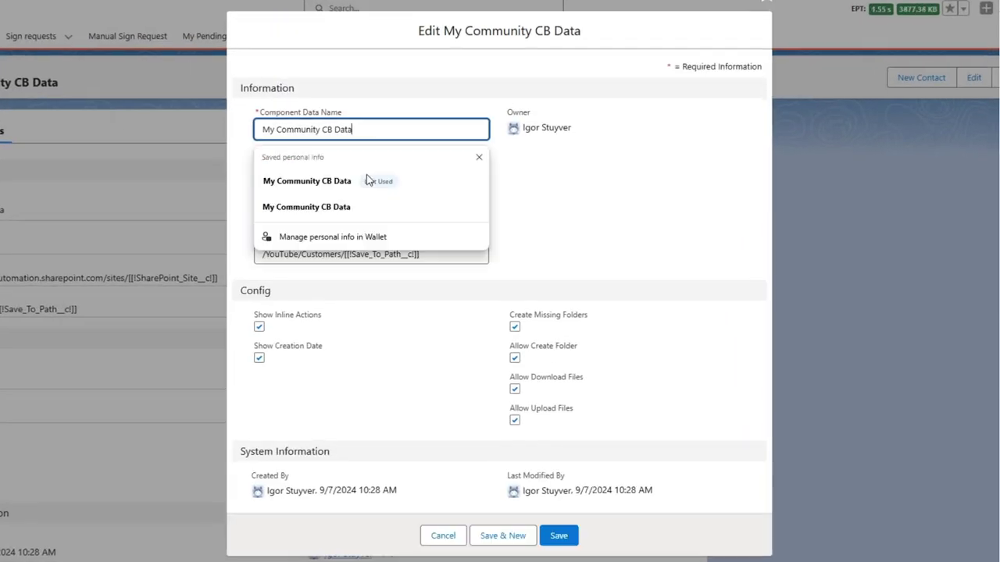
left_click(364, 110)
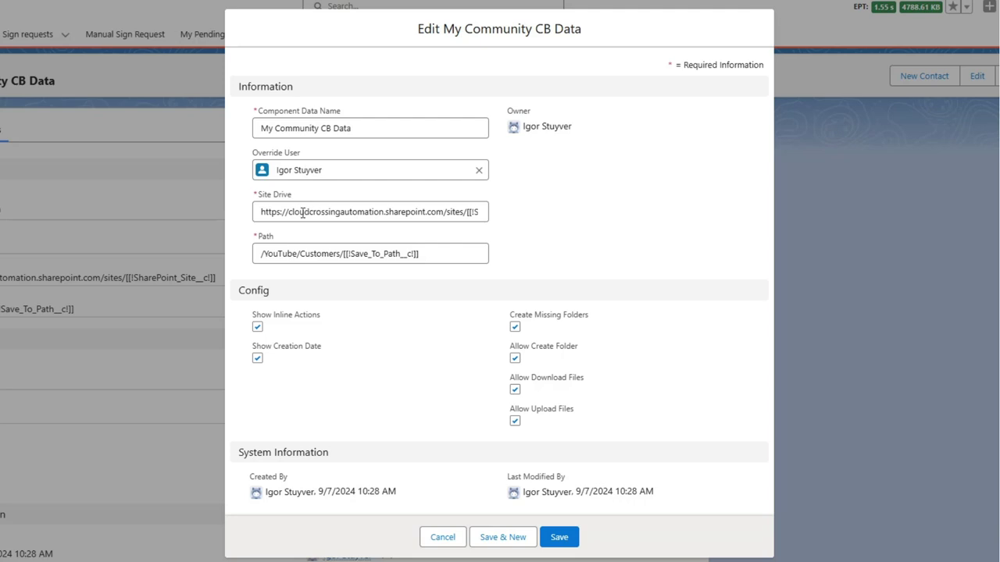
Examine the record's Site Drive and Path merge fields and its Allow Download Files option.
left_click_drag(303, 212, 473, 211)
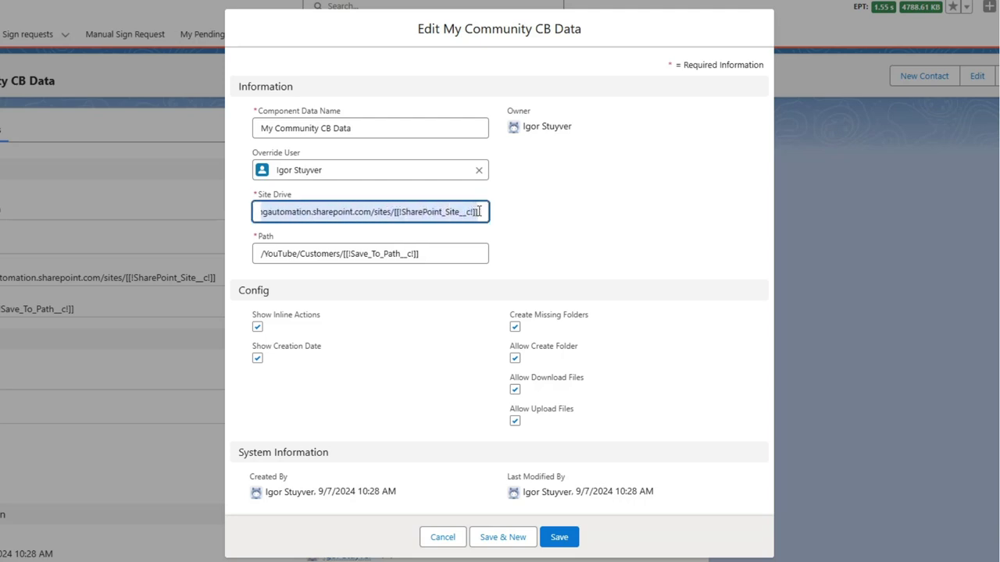
left_click(396, 211)
left_click_drag(396, 212, 482, 212)
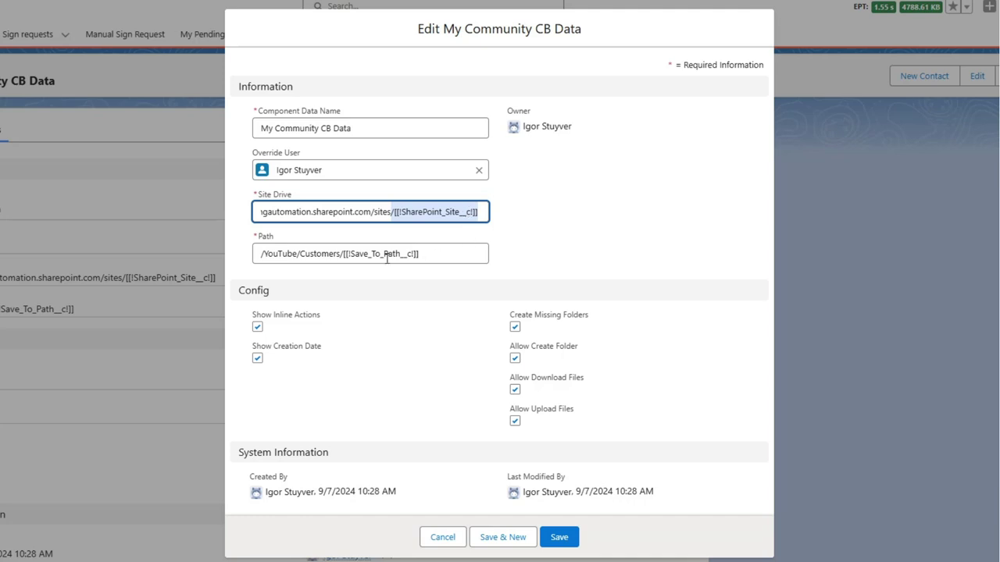
left_click_drag(263, 253, 425, 253)
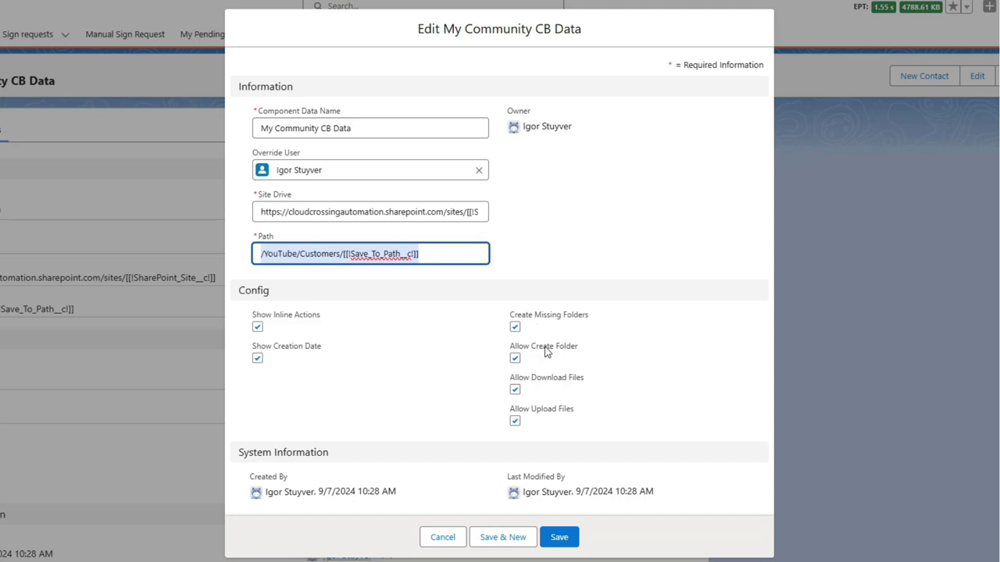
left_click(515, 390)
left_click(515, 390)
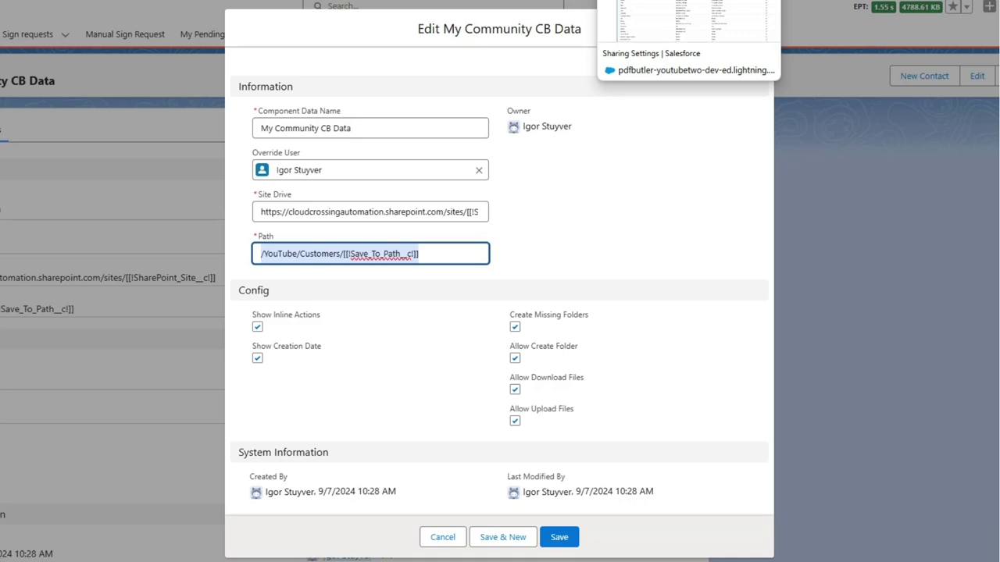
Find Component Data in Sharing Settings and check its default external access and its sharing rules section.
left_click(630, 9)
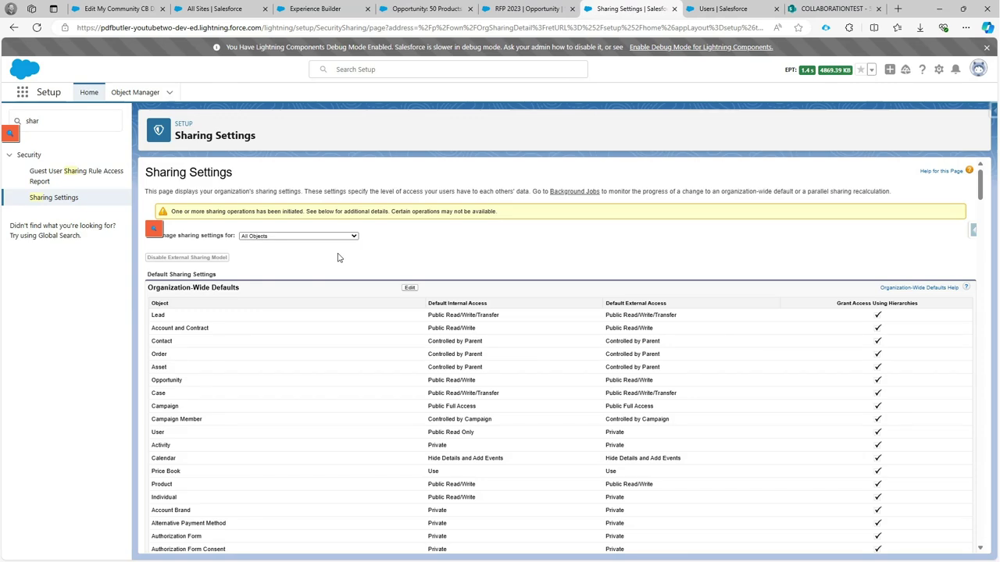
key("ctrl+f")
type("compon")
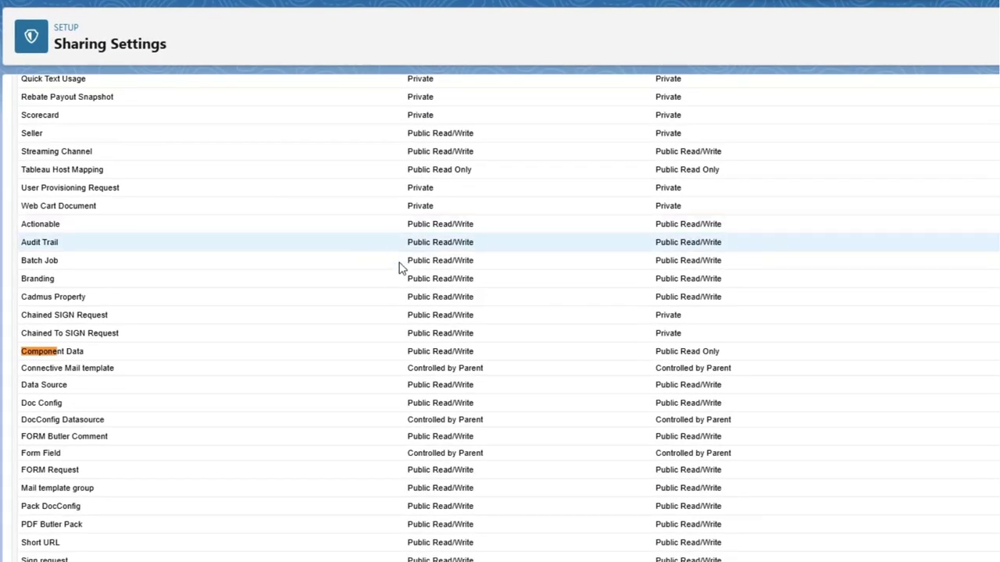
left_click_drag(650, 353, 722, 353)
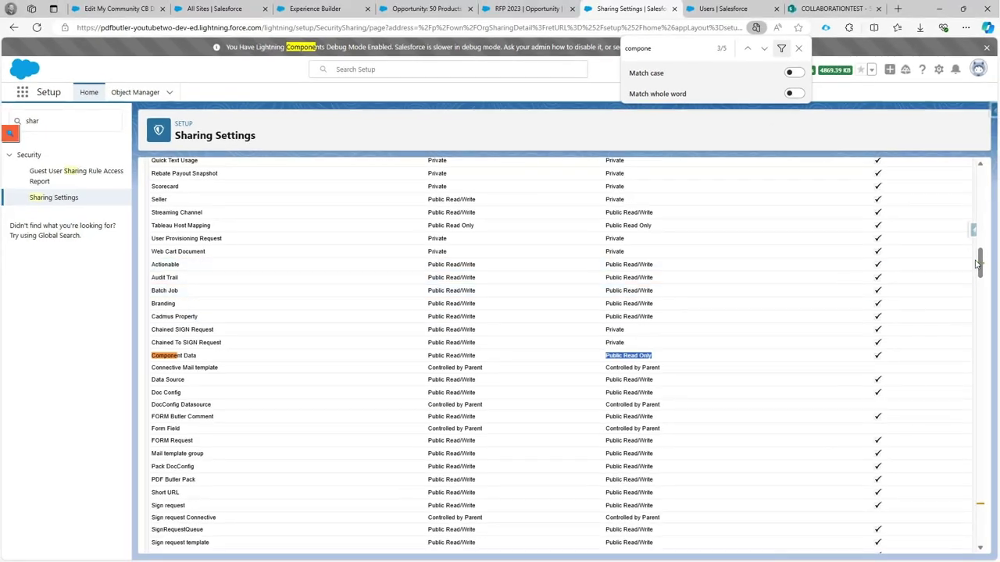
left_click_drag(978, 263, 995, 497)
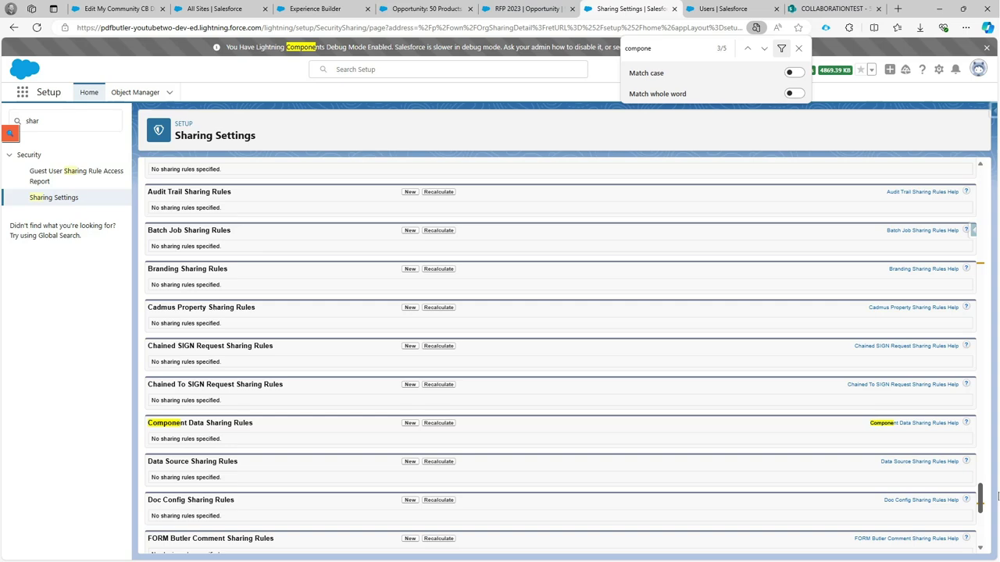
left_click_drag(996, 497, 996, 263)
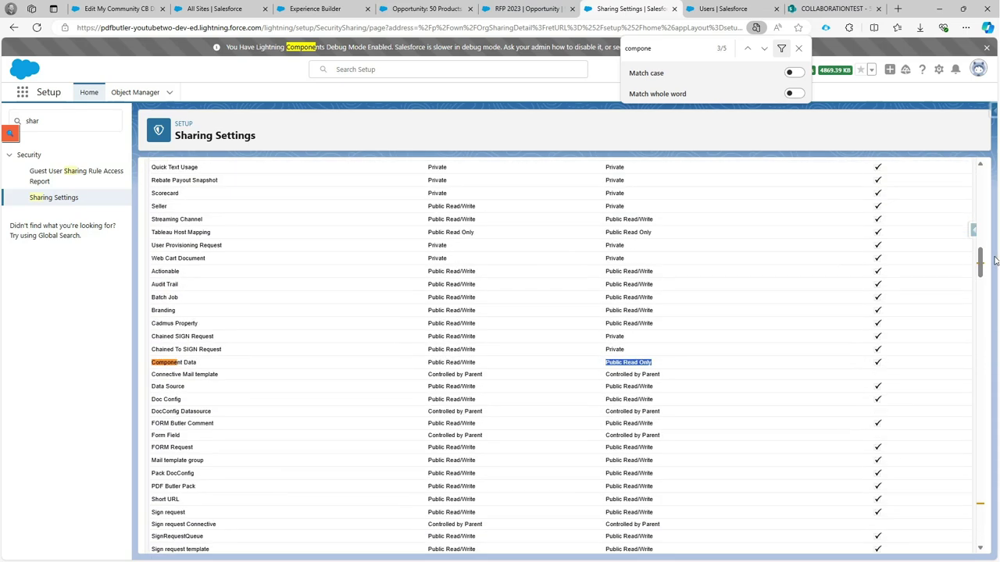
Search the Sharing Settings page for "user sh" and reload it to reach an editable User Sharing Rules list.
double_click(650, 47)
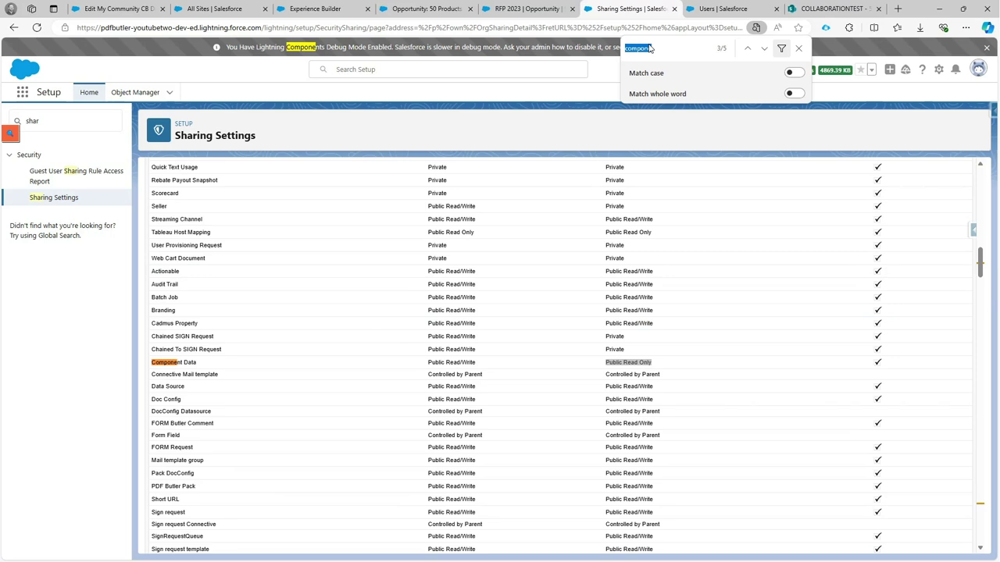
type("user")
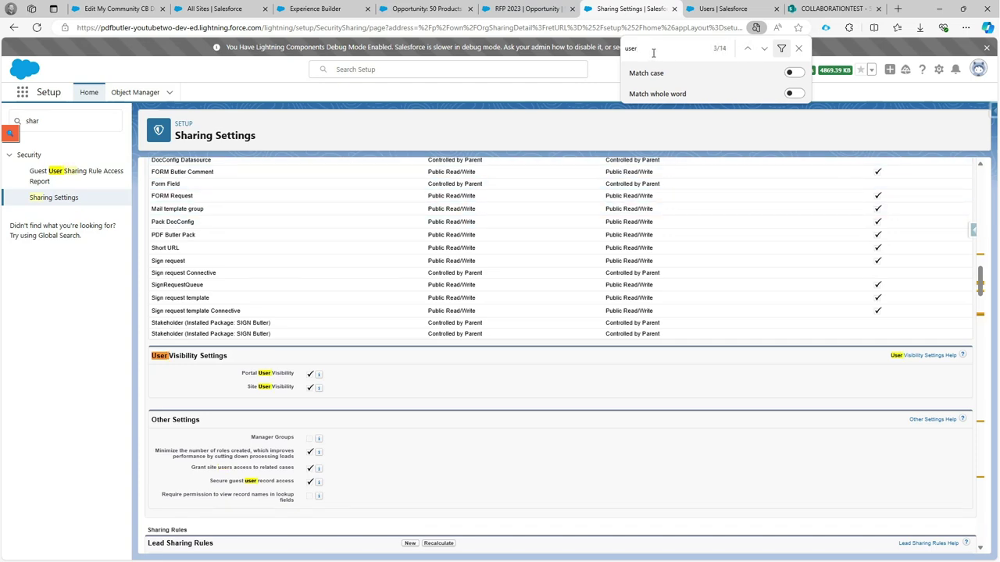
type(" sh")
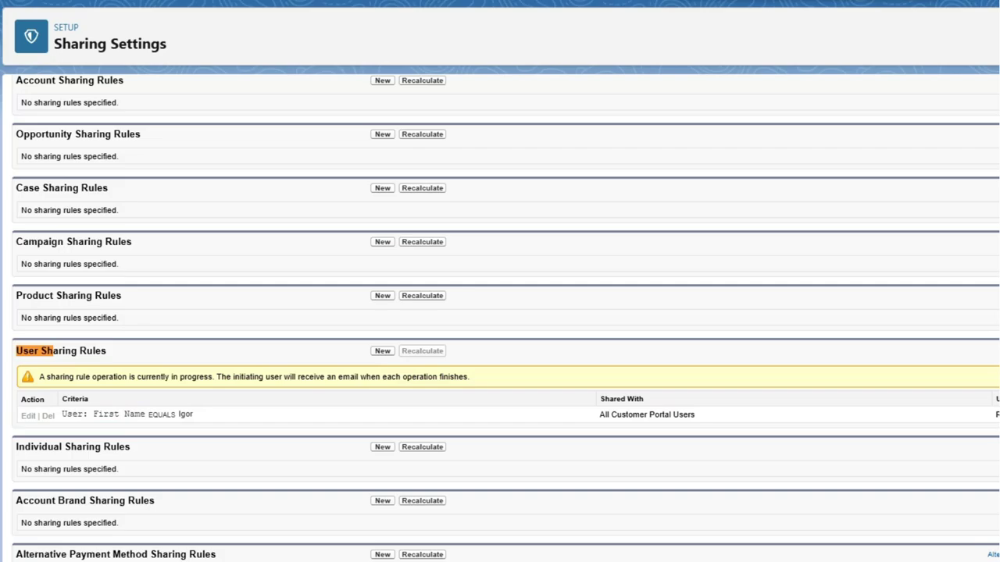
key("F5")
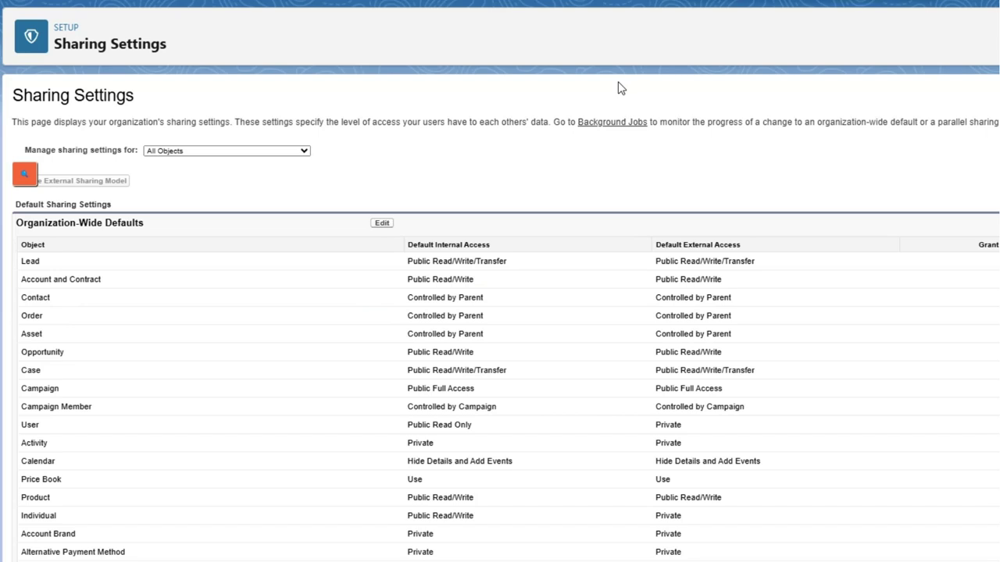
key("Return")
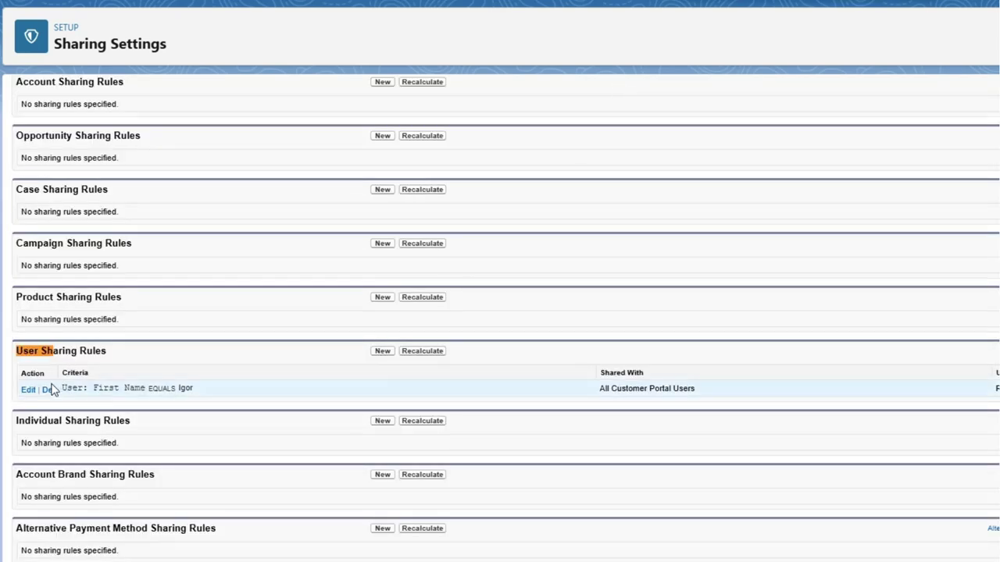
Open the existing user sharing rule and examine its label and Share with setting, cross-checking the component data record's override user.
left_click(28, 392)
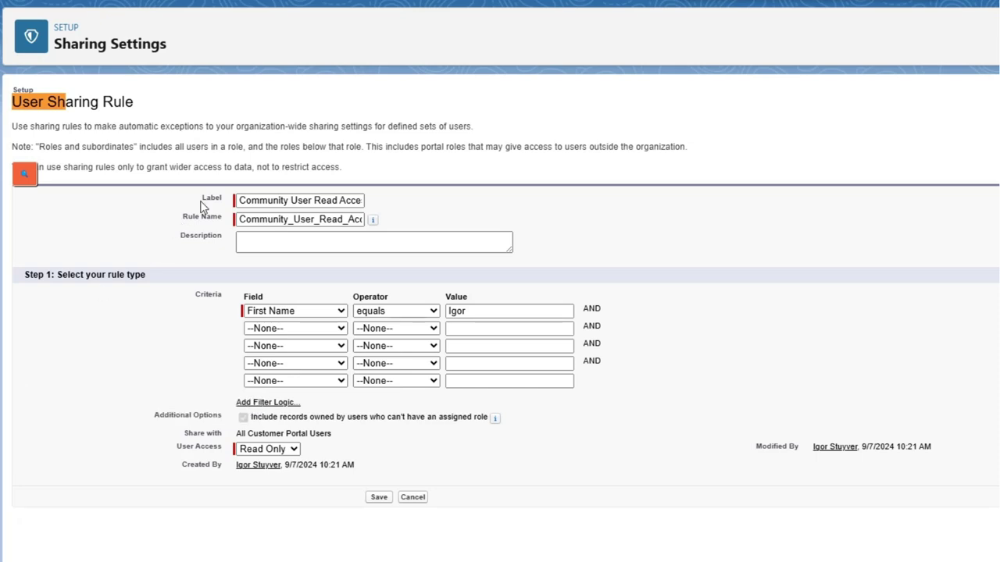
left_click(268, 201)
left_click_drag(269, 201, 355, 200)
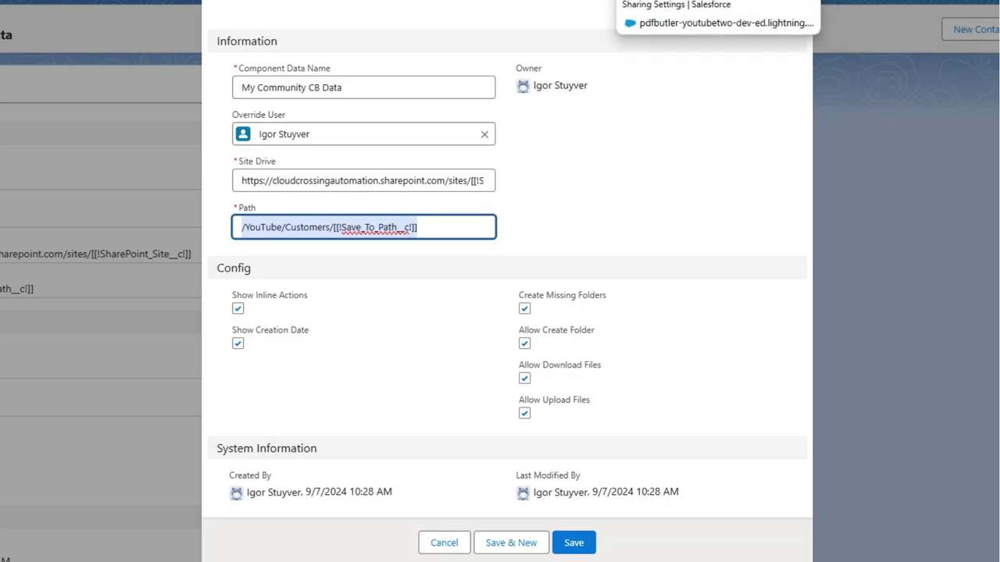
left_click(643, 4)
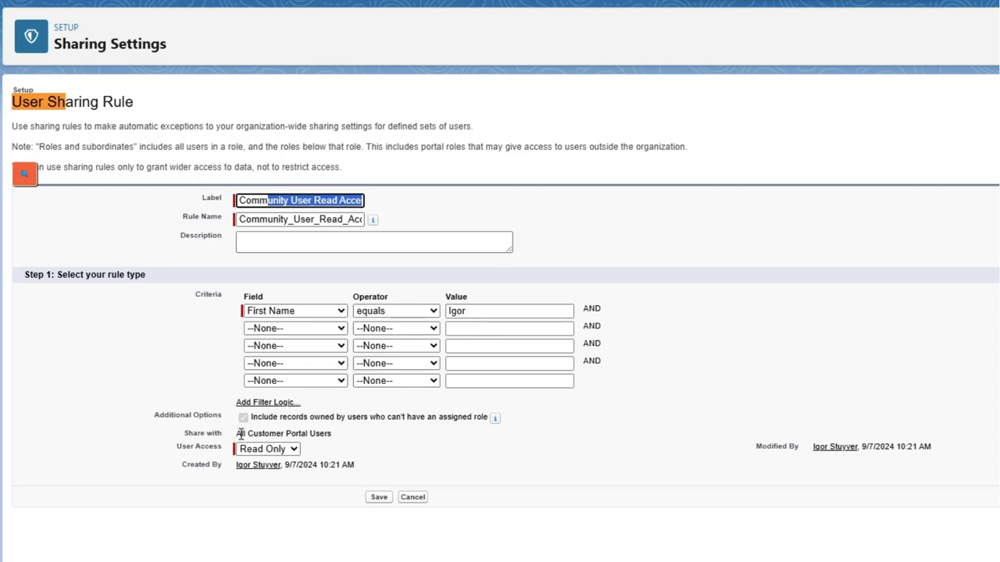
left_click_drag(237, 435, 331, 436)
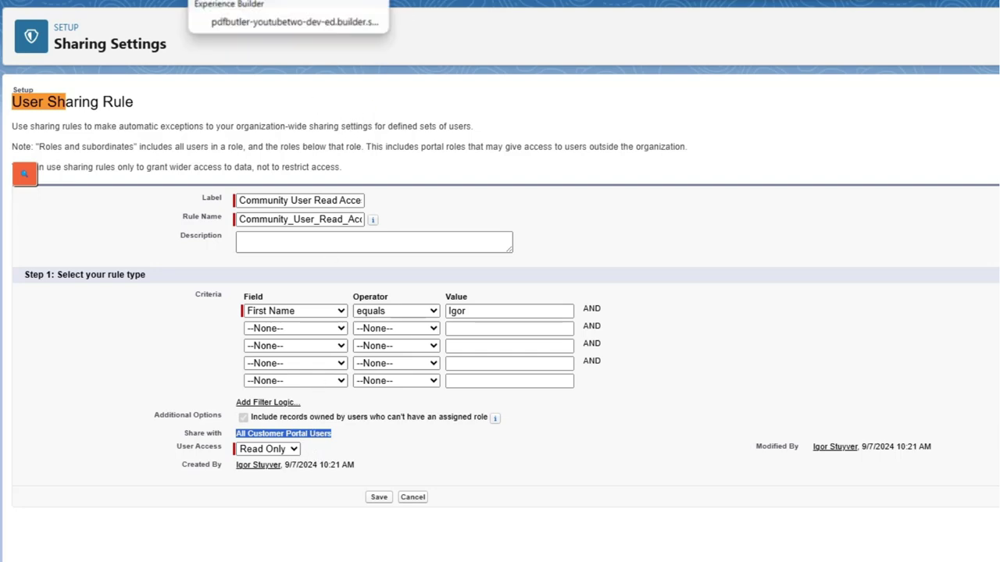
Add the COLLABORATION Butler Community (O365 Edition) component above the SIGN Butler flow on the Record Detail page in Experience Builder.
left_click(258, 0)
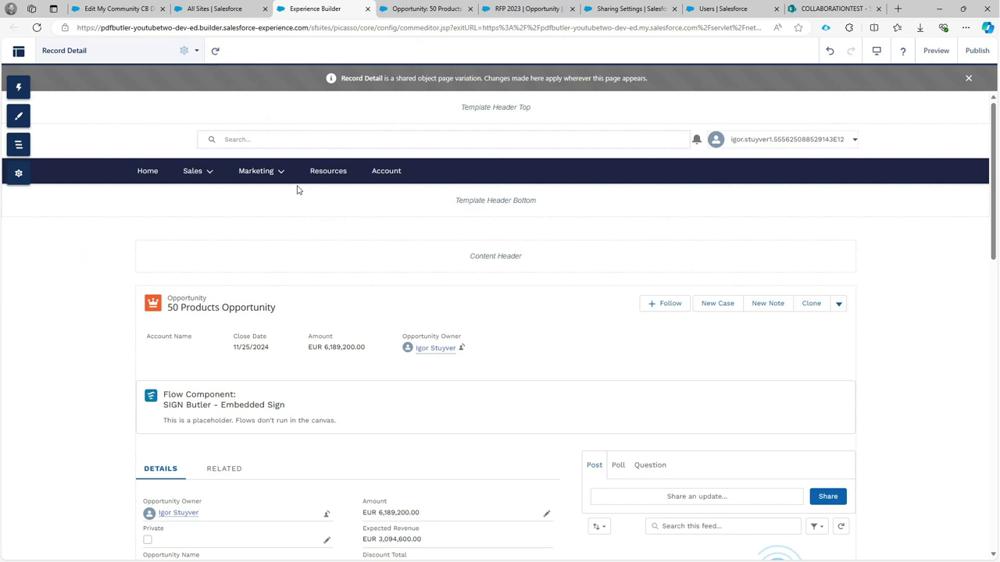
left_click(20, 87)
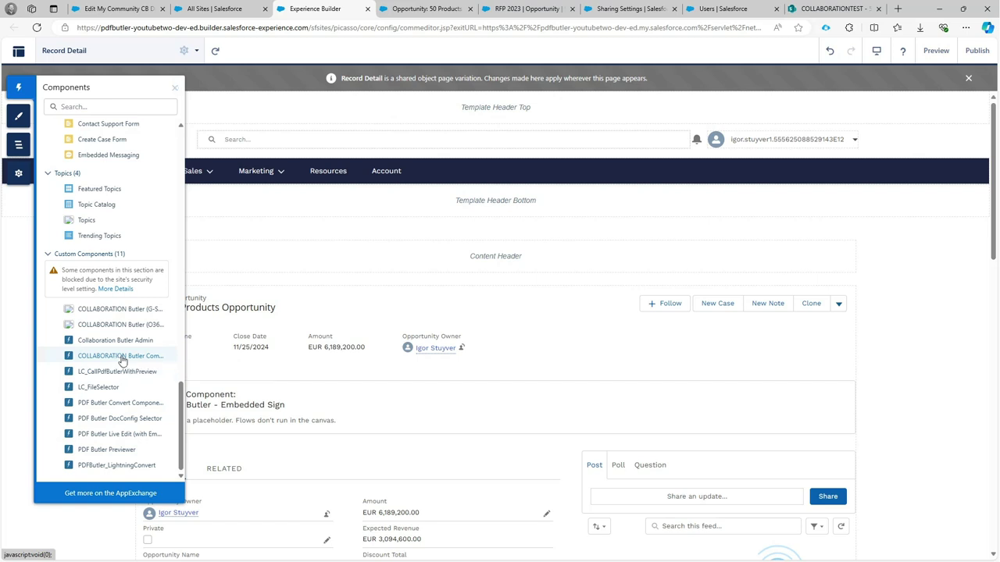
left_click_drag(118, 360, 276, 386)
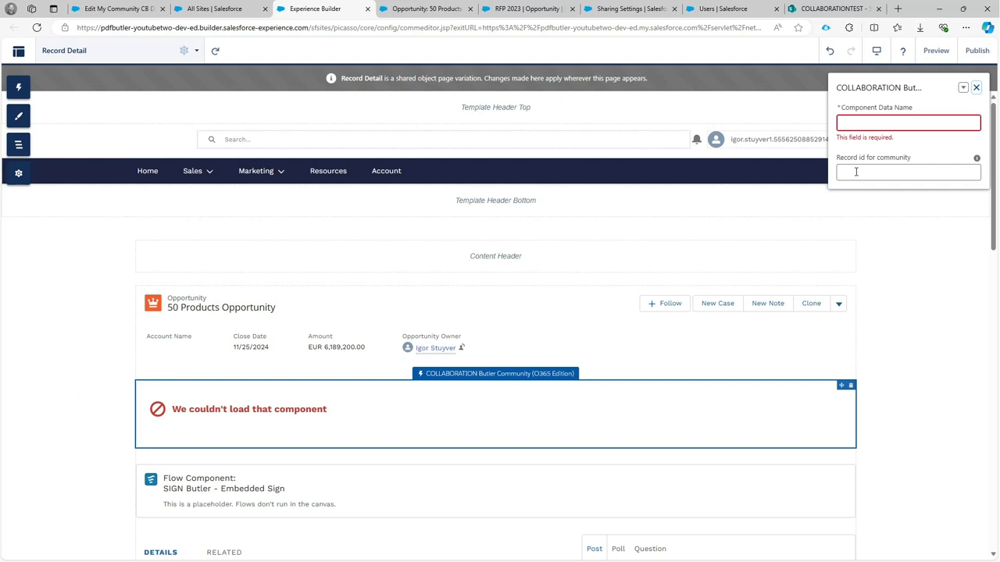
Set the new component's Record id for community to {!recordId}.
left_click(856, 171)
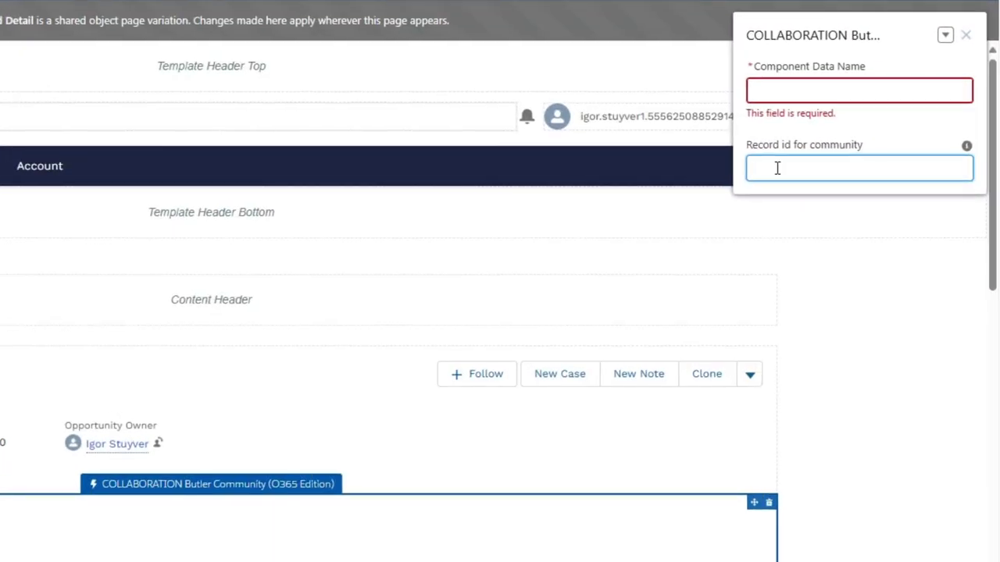
type("0")
type("!")
type("recordId")
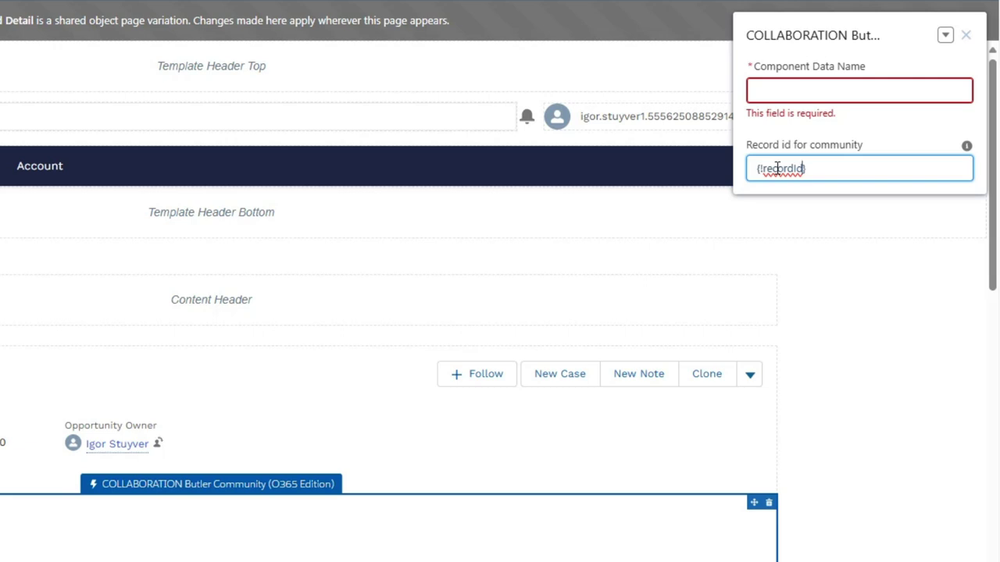
Copy the name My Community CB Data from the component data record and enter it as the component's Component Data Name.
left_click(775, 93)
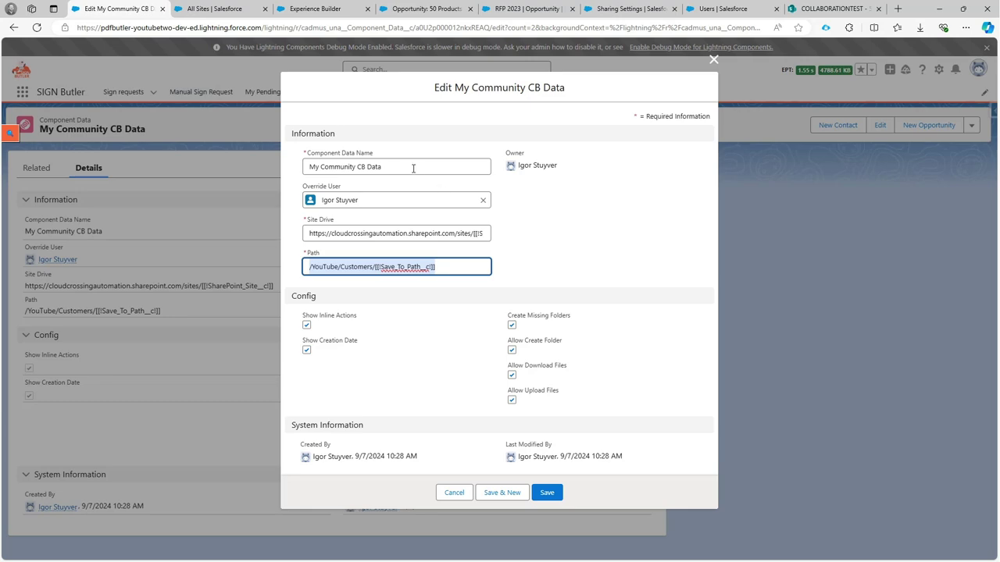
left_click_drag(414, 168, 309, 167)
right_click(344, 170)
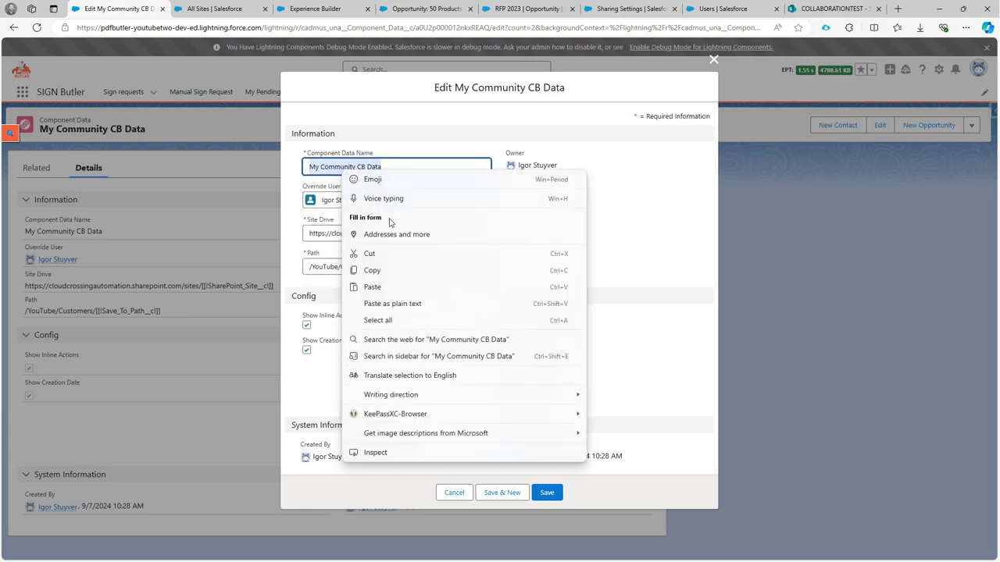
left_click(391, 270)
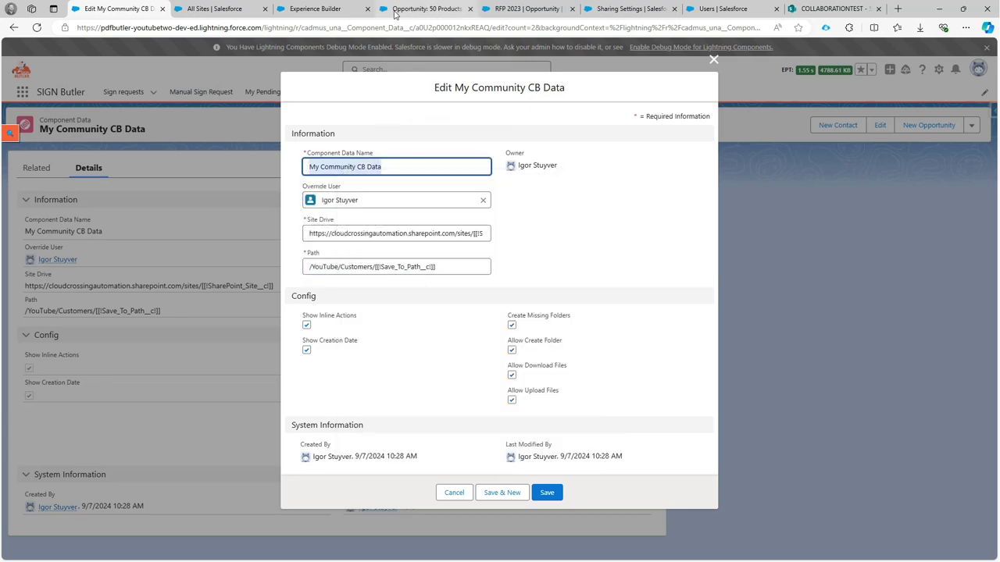
left_click(328, 9)
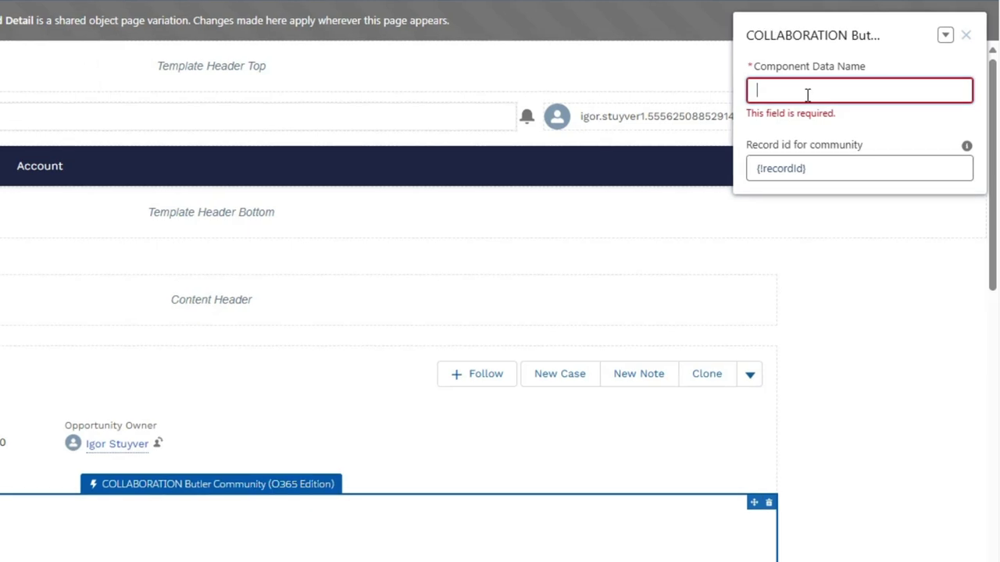
right_click(807, 94)
left_click(758, 250)
left_click(853, 142)
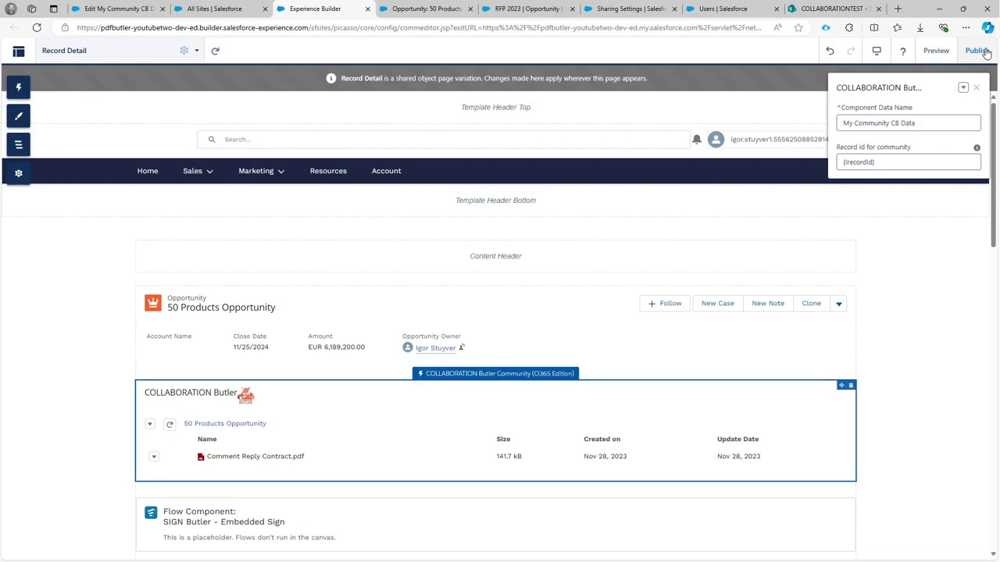
Publish the Experience Cloud site's changes to pdfbutler-youtubetwo-dev-ed.my.site.com/dealers/s.
left_click(976, 50)
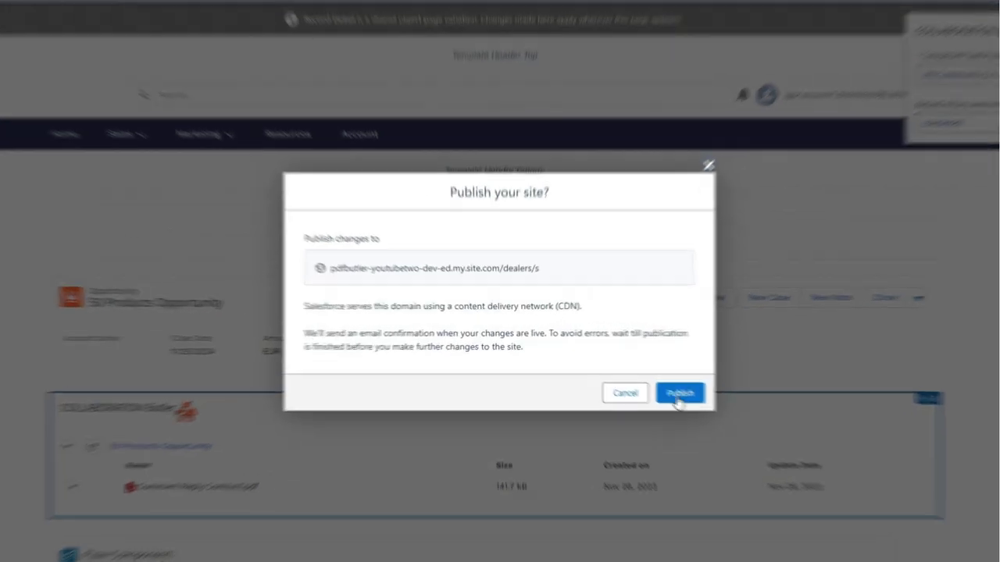
left_click(640, 380)
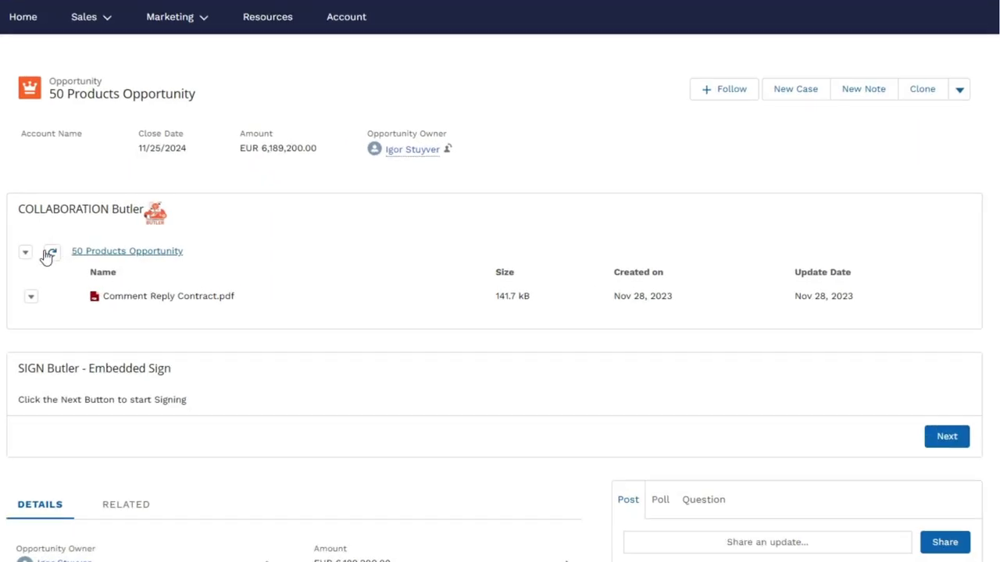
Create a folder named demo in the COLLABORATION Butler component's 50 Products Opportunity folder on the community page and look inside it.
left_click(123, 251)
left_click_drag(50, 93, 141, 89)
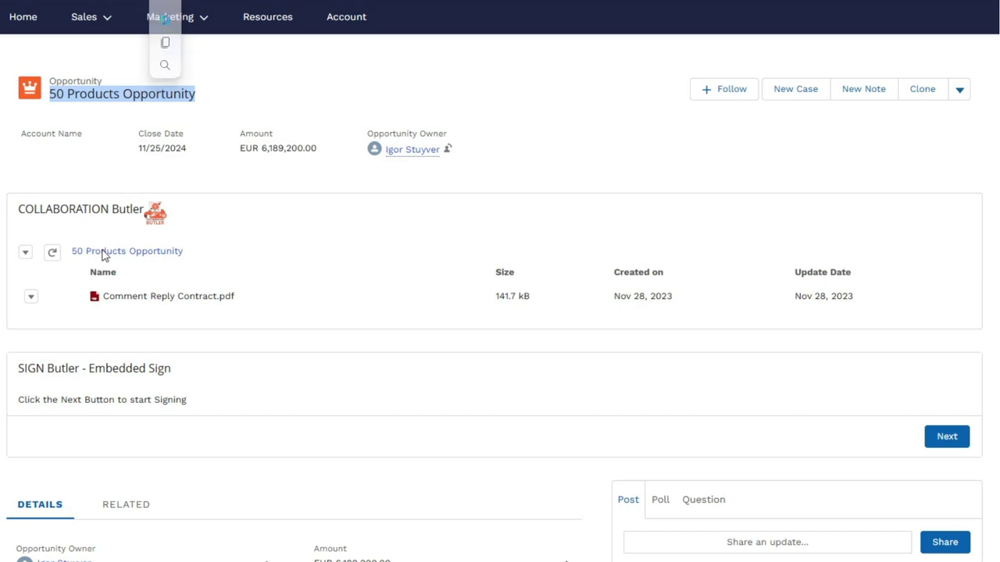
left_click(25, 251)
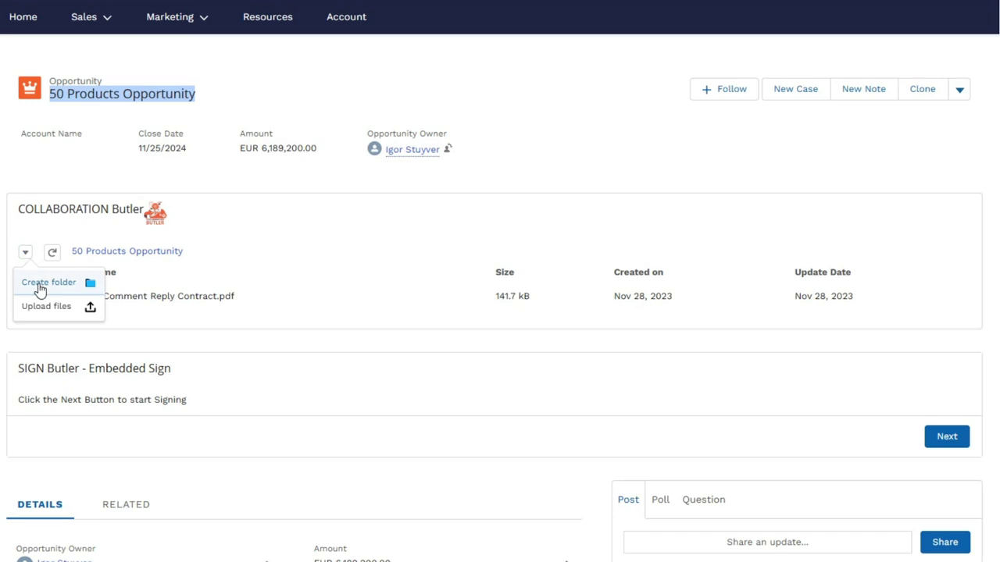
left_click(40, 290)
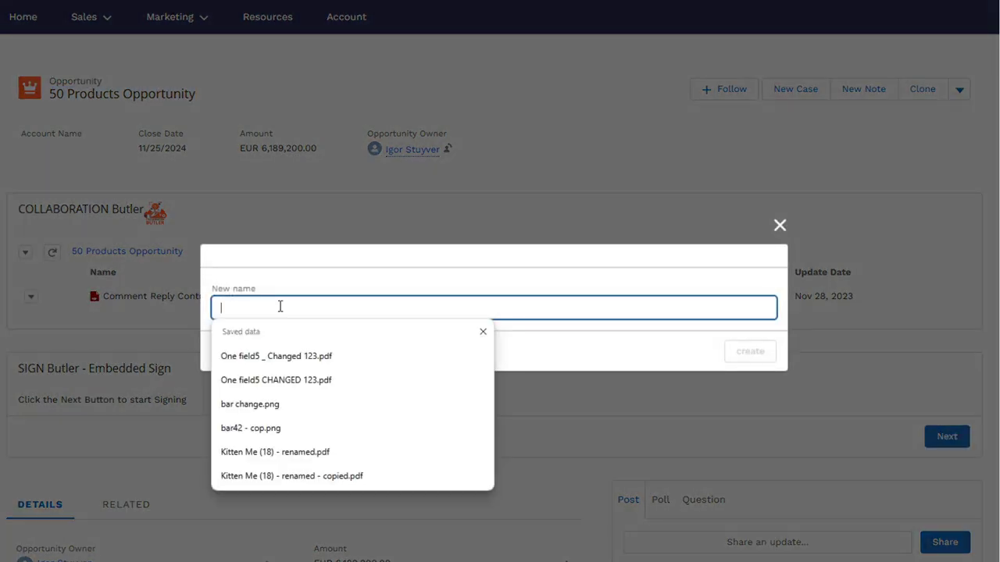
type("demo")
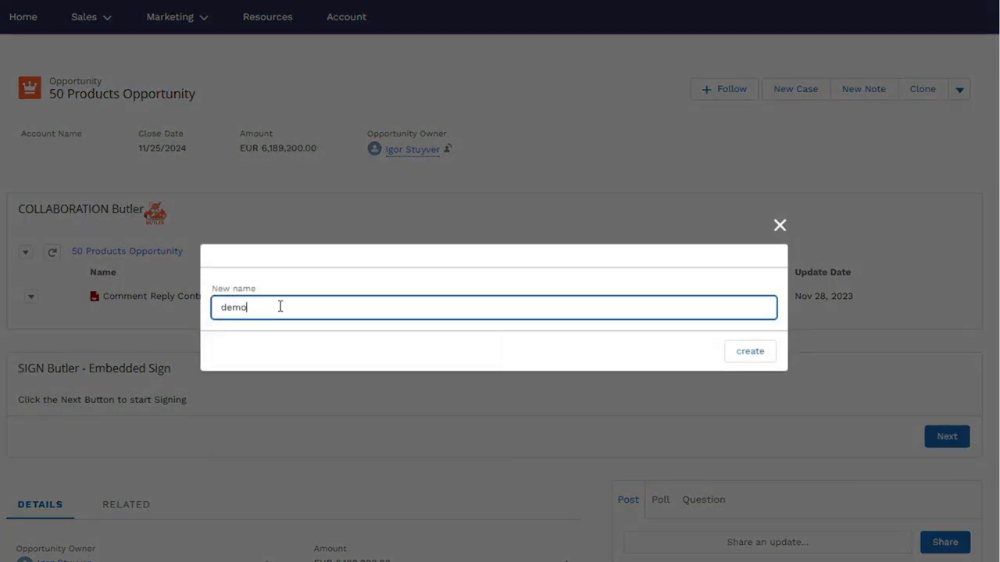
left_click(754, 356)
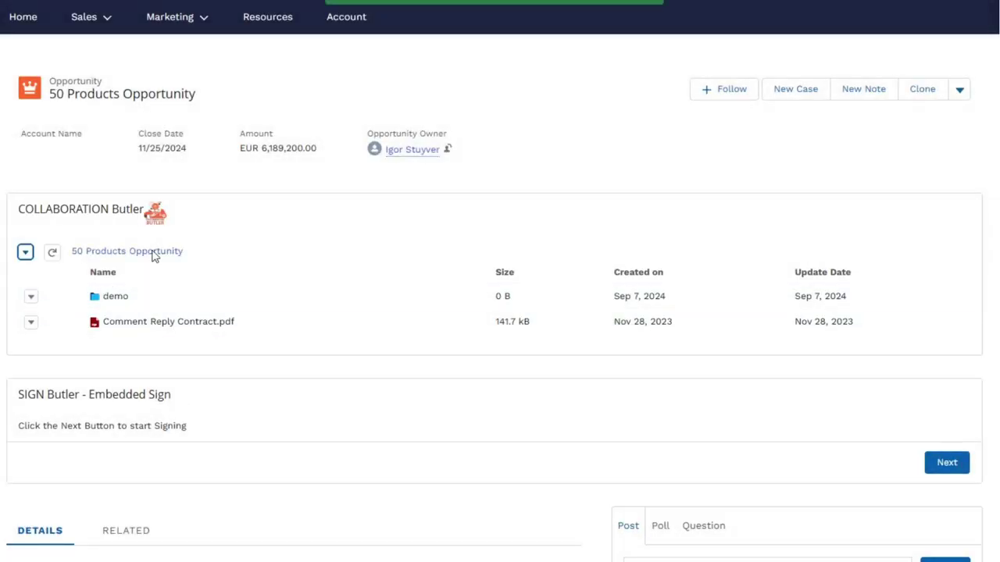
left_click(115, 297)
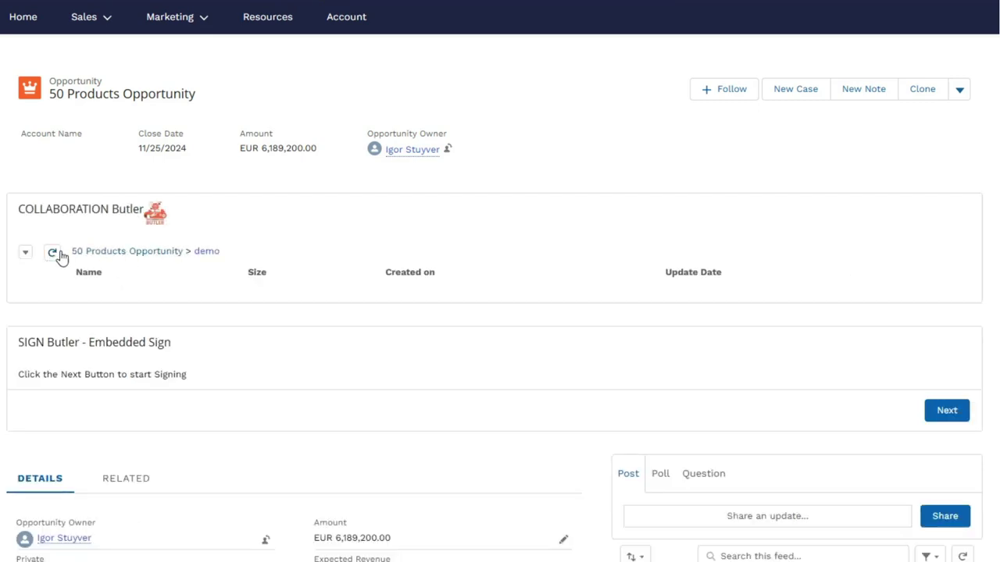
Upload NDA Openreel.pdf to the 50 Products Opportunity parent folder and show the uploaded file's available actions.
left_click(90, 251)
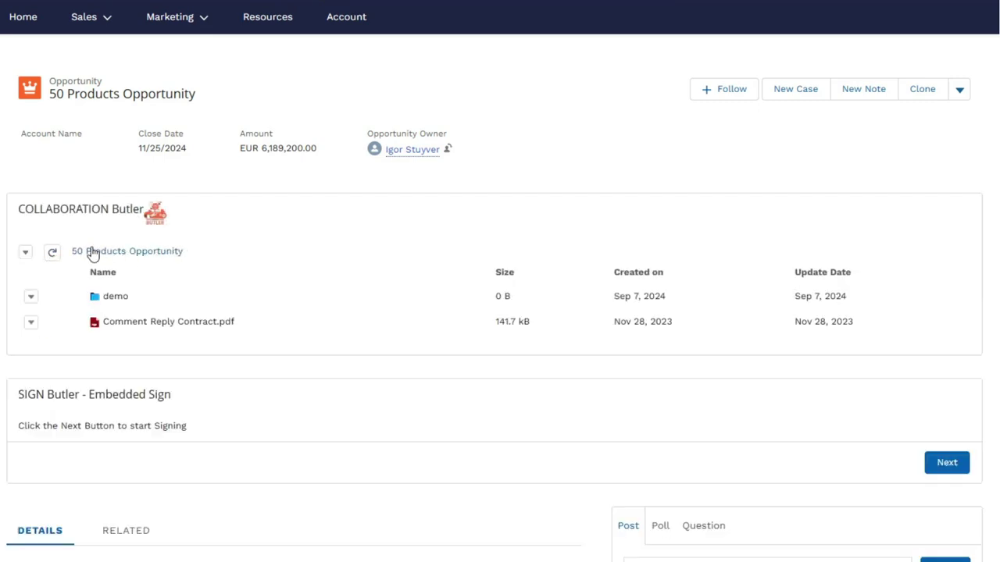
left_click(24, 255)
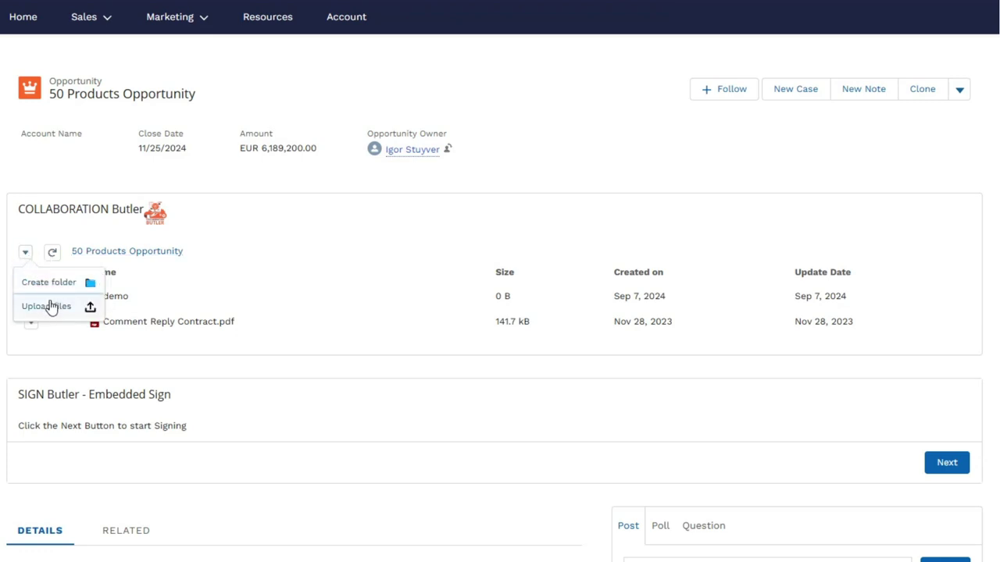
left_click(286, 221)
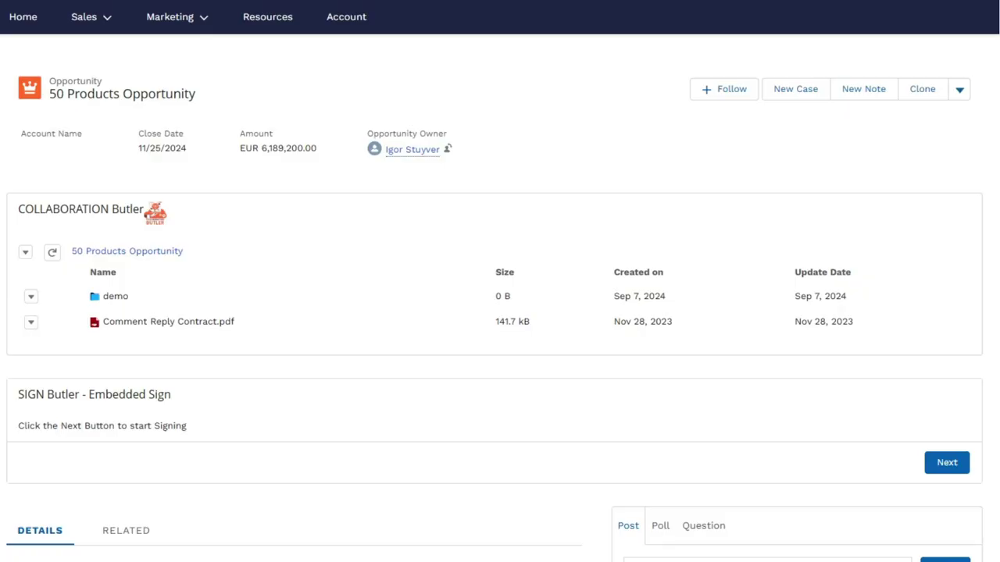
left_click_drag(304, 189, 391, 309)
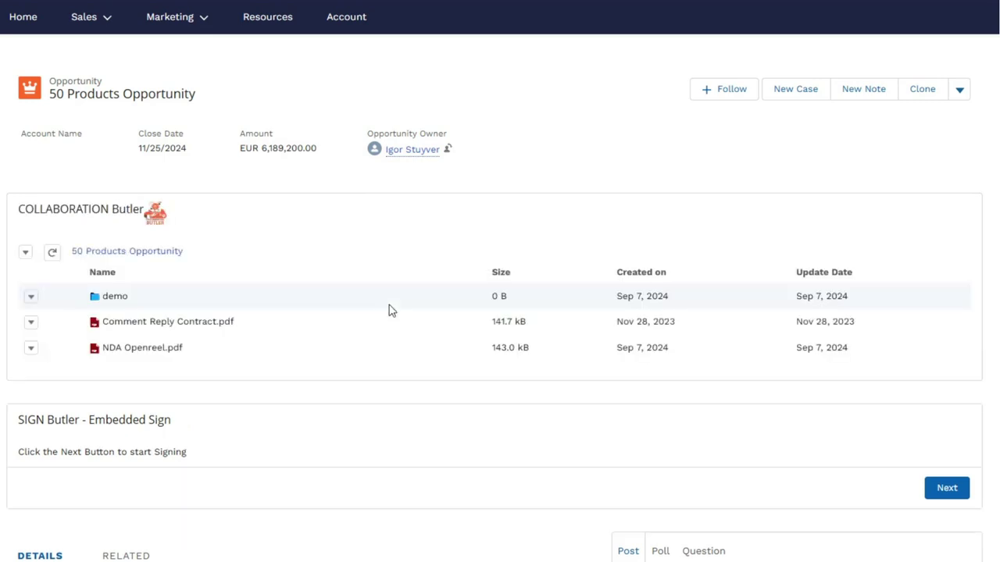
left_click(31, 348)
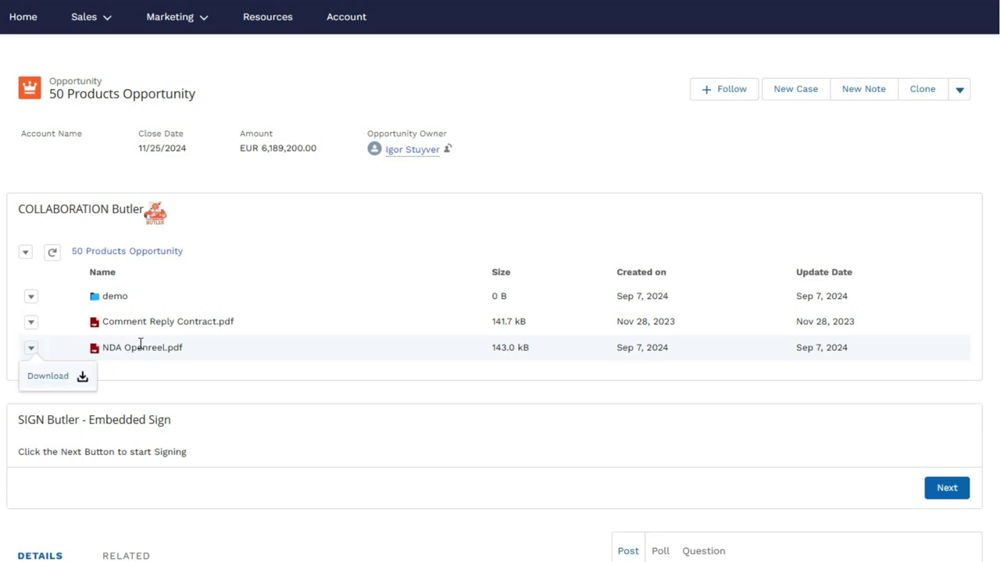